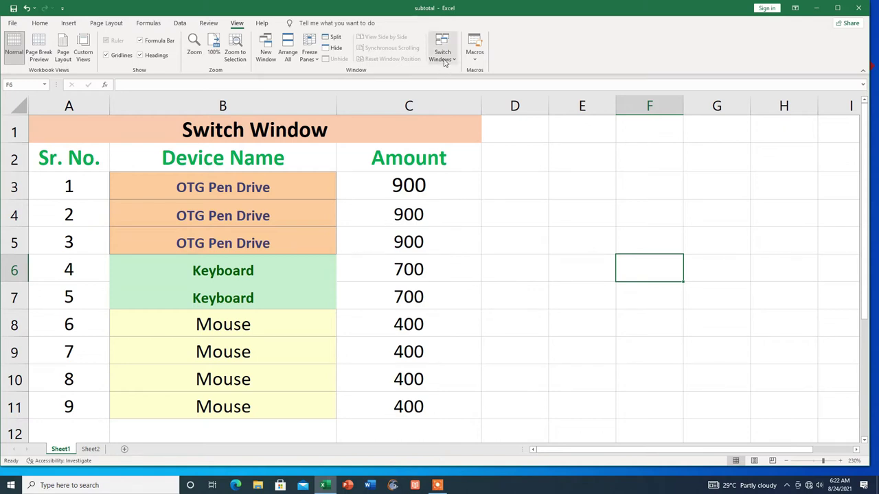
Step: Show the Switch Windows list, which holds only the subtotal workbook
{"action": "left_click", "coordinate": [454, 62]}
{"action": "left_click", "coordinate": [454, 62]}
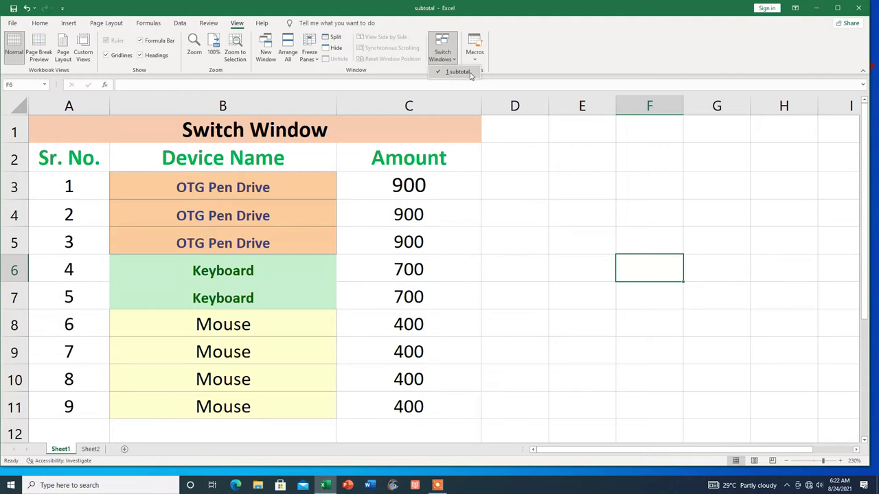
{"action": "left_click", "coordinate": [433, 75]}
{"action": "left_click", "coordinate": [439, 53]}
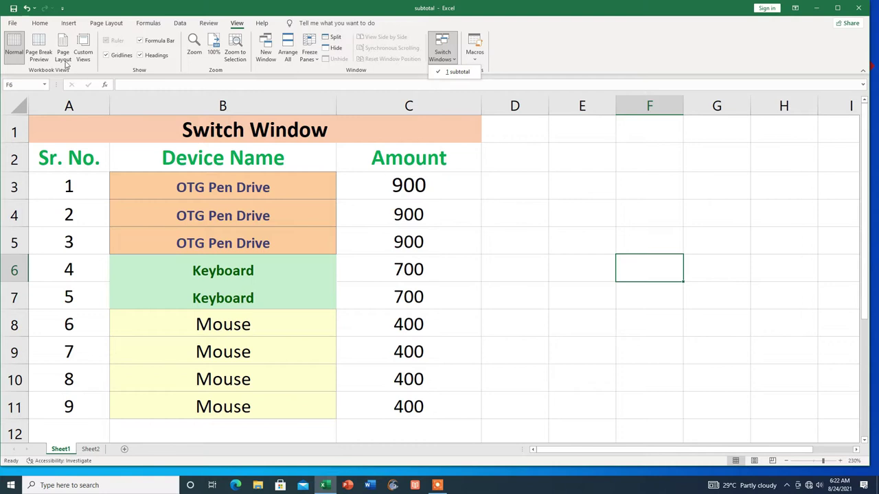
Step: Open the DUP and what if workbooks from the recent files list
{"action": "left_click", "coordinate": [13, 25]}
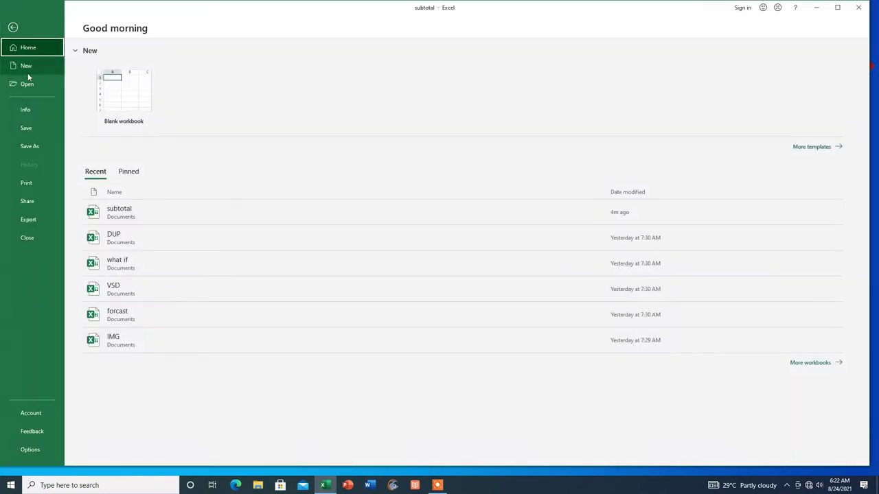
{"action": "left_click", "coordinate": [32, 86]}
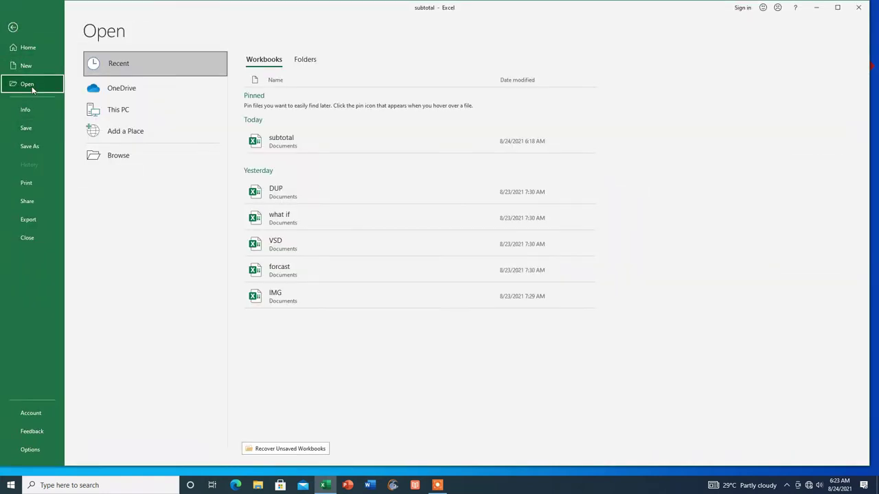
{"action": "mouse_move", "coordinate": [282, 192]}
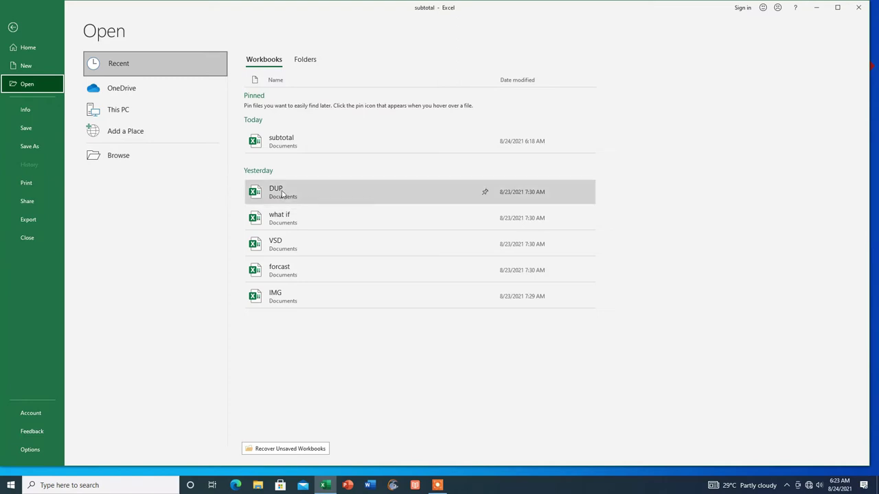
{"action": "left_click", "coordinate": [281, 192]}
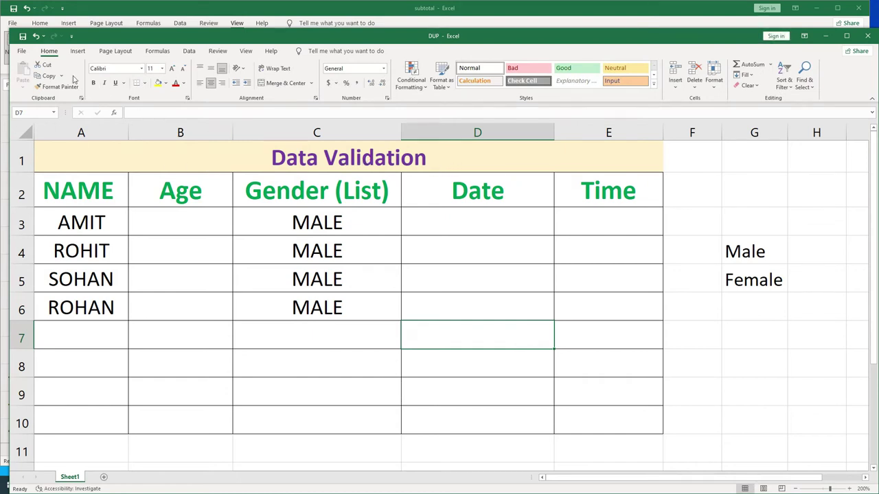
{"action": "left_click", "coordinate": [22, 51]}
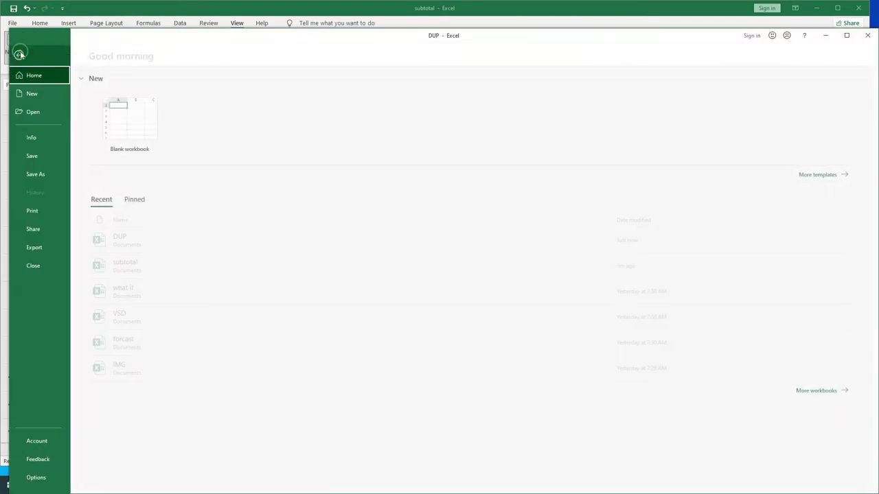
{"action": "left_click", "coordinate": [127, 290]}
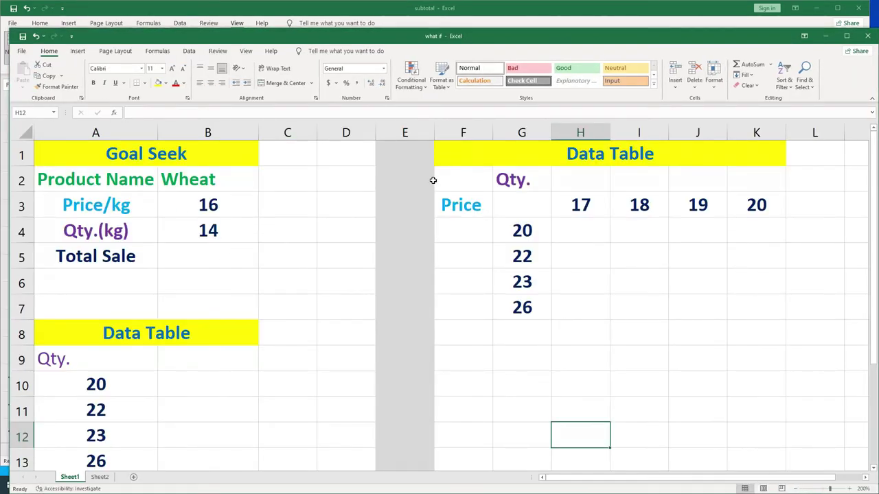
Step: Open the VSD, IMG and forcast workbooks from the recent files list
{"action": "left_click", "coordinate": [22, 52]}
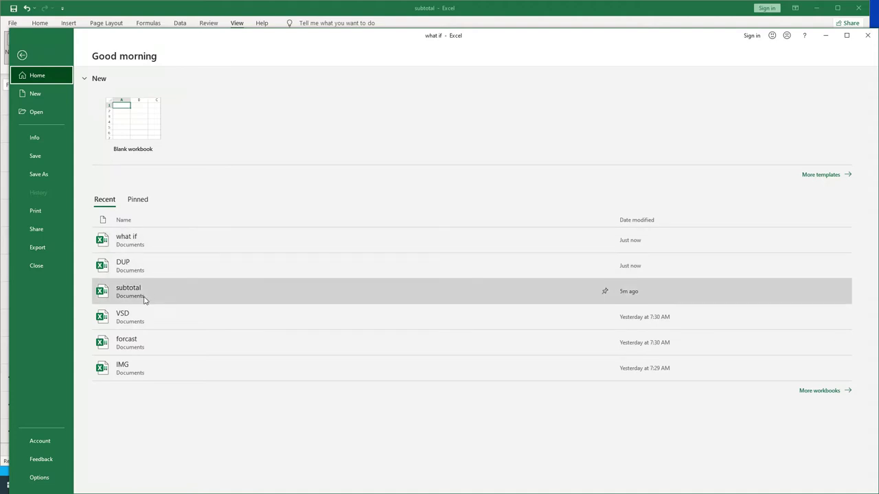
{"action": "left_click", "coordinate": [126, 318]}
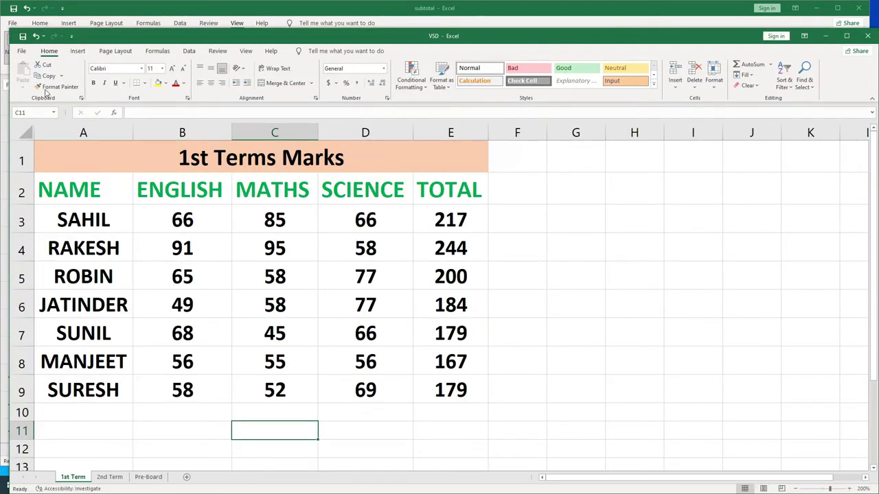
{"action": "left_click", "coordinate": [22, 51]}
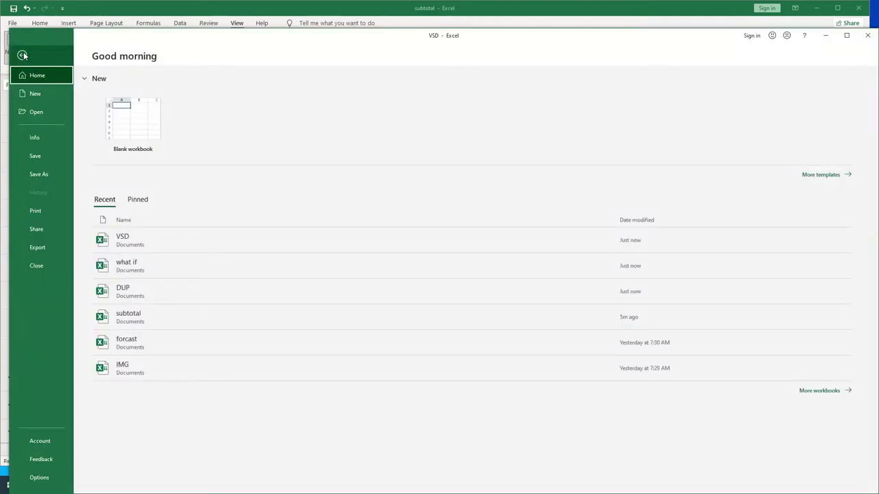
{"action": "left_click", "coordinate": [133, 371]}
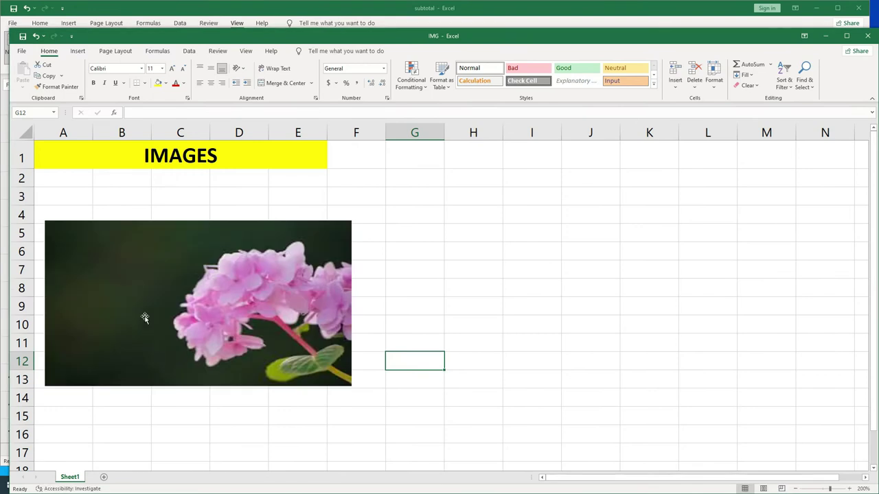
{"action": "left_click", "coordinate": [21, 52]}
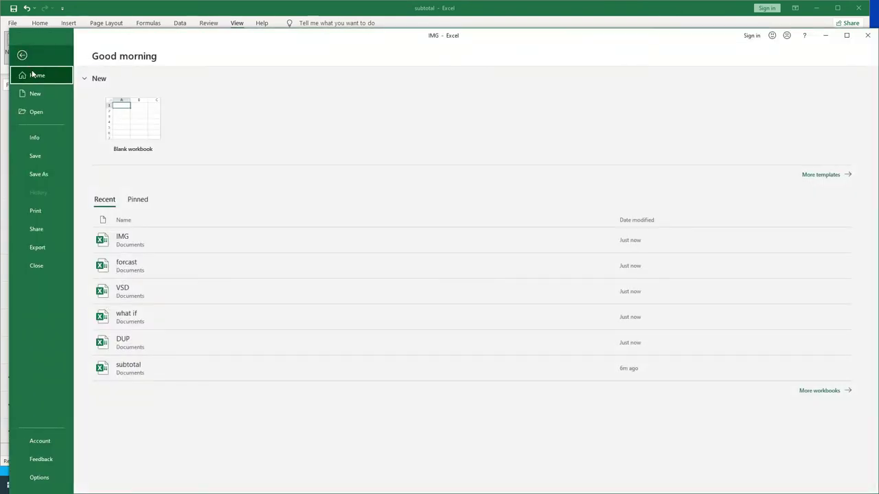
{"action": "mouse_move", "coordinate": [136, 270]}
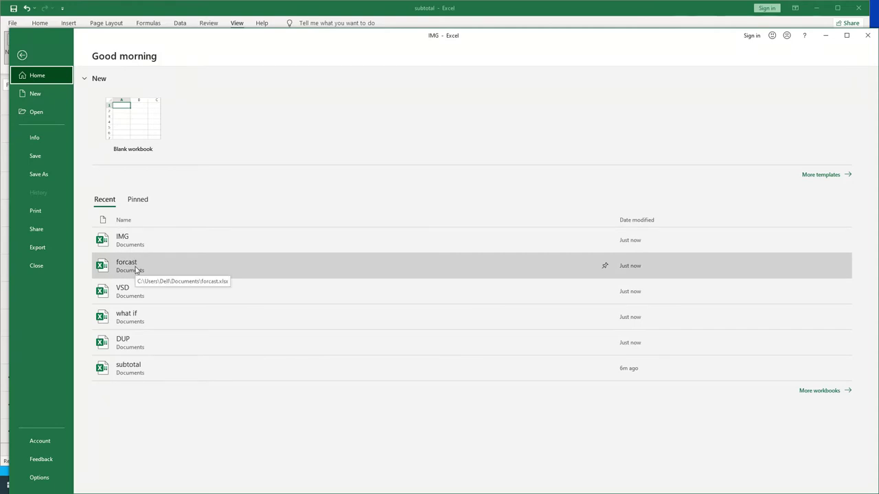
{"action": "left_click", "coordinate": [136, 270]}
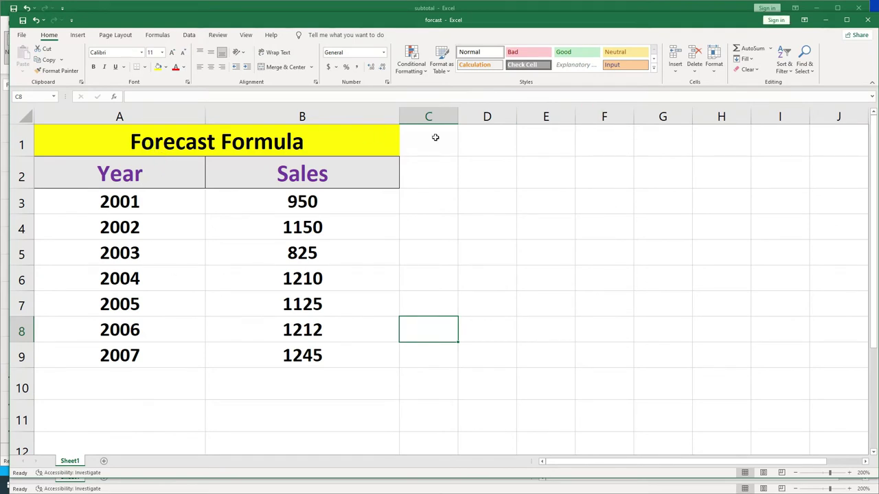
Step: Switch from forcast to the 3 VSD workbook using View > Switch Windows
{"action": "left_click", "coordinate": [246, 36]}
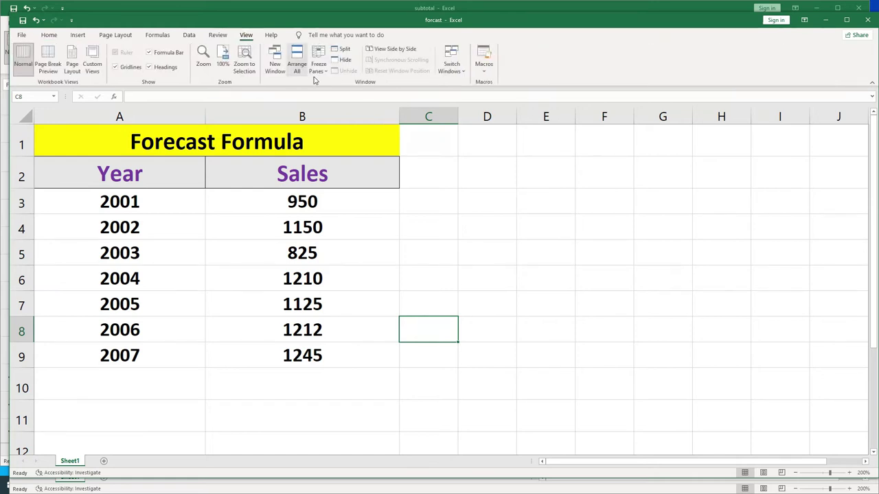
{"action": "left_click", "coordinate": [464, 71]}
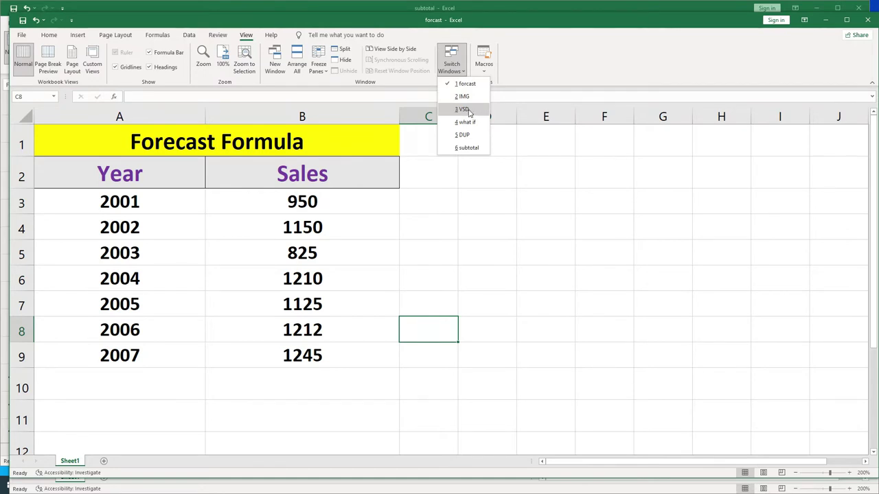
{"action": "left_click", "coordinate": [469, 112]}
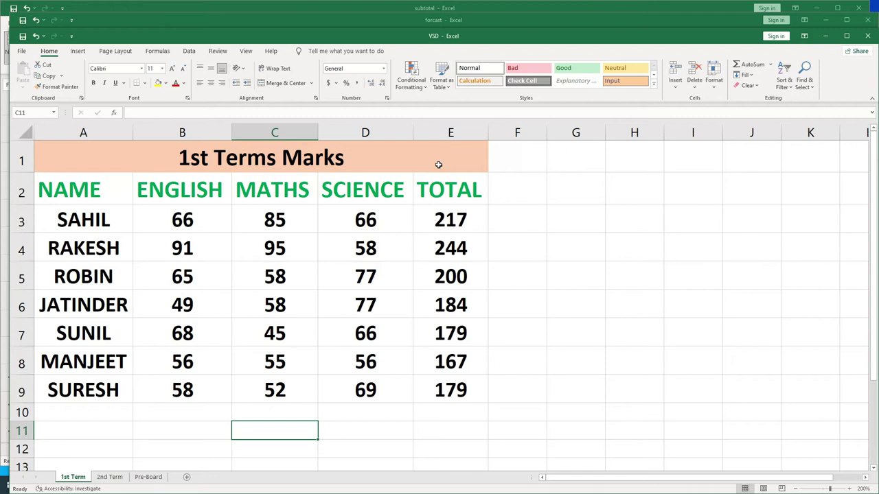
Step: Switch from VSD to the what if workbook through Switch Windows
{"action": "left_click", "coordinate": [246, 52]}
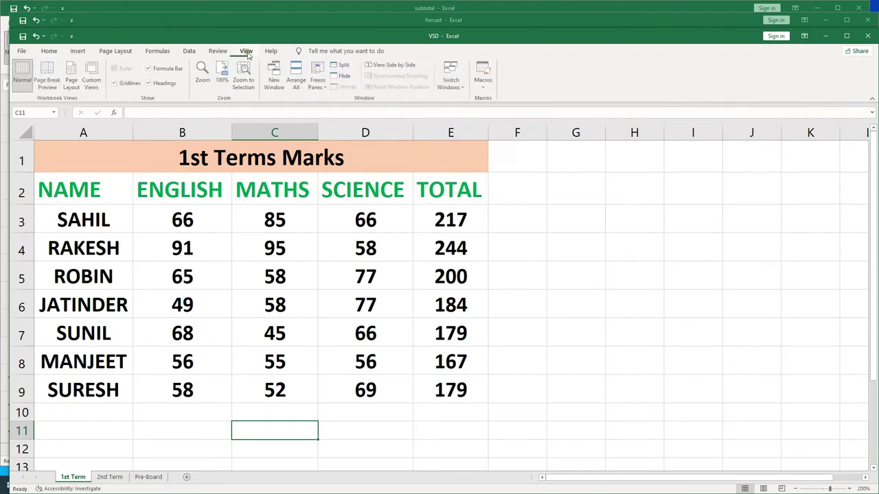
{"action": "left_click", "coordinate": [464, 90]}
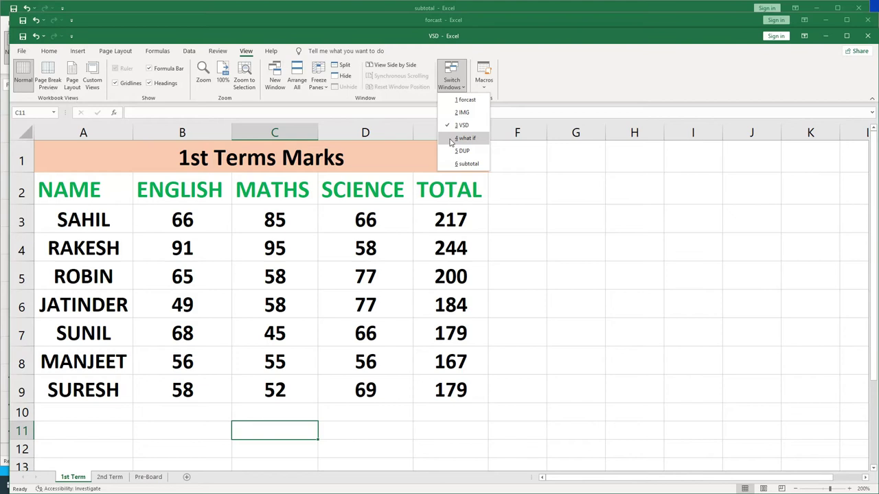
{"action": "left_click", "coordinate": [451, 140]}
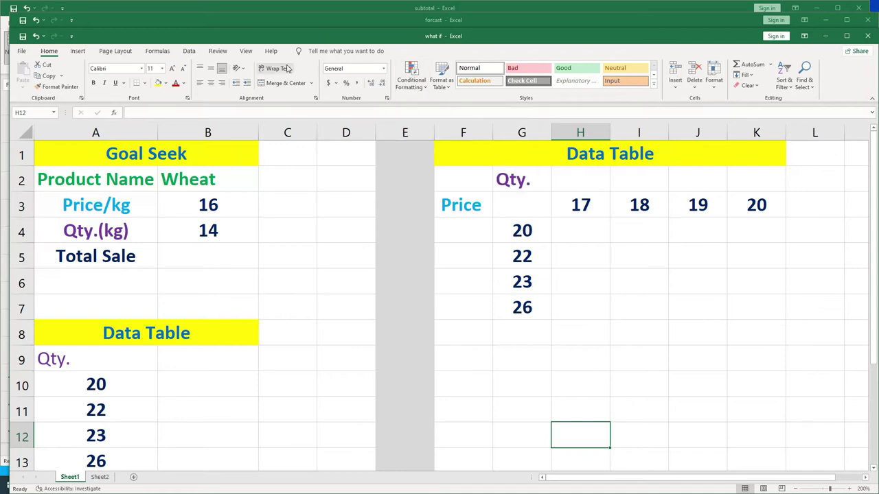
Step: Switch from what if to the 6 subtotal workbook through Switch Windows
{"action": "left_click", "coordinate": [246, 52]}
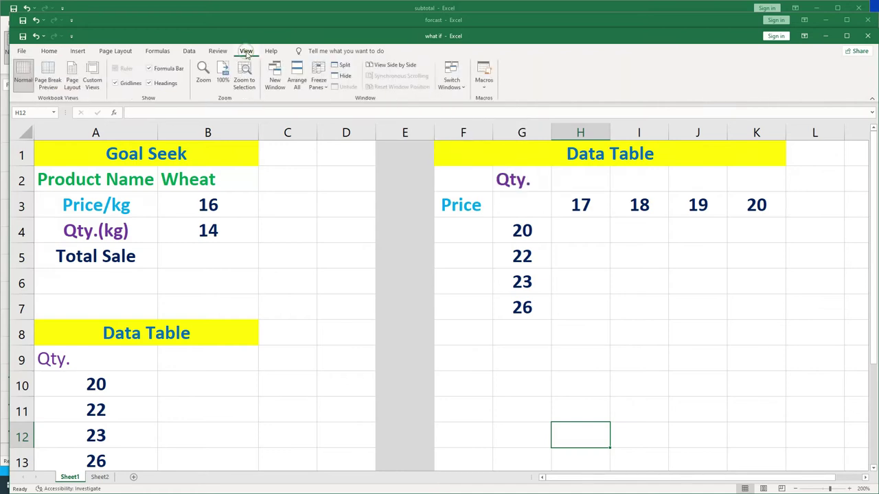
{"action": "left_click", "coordinate": [454, 86]}
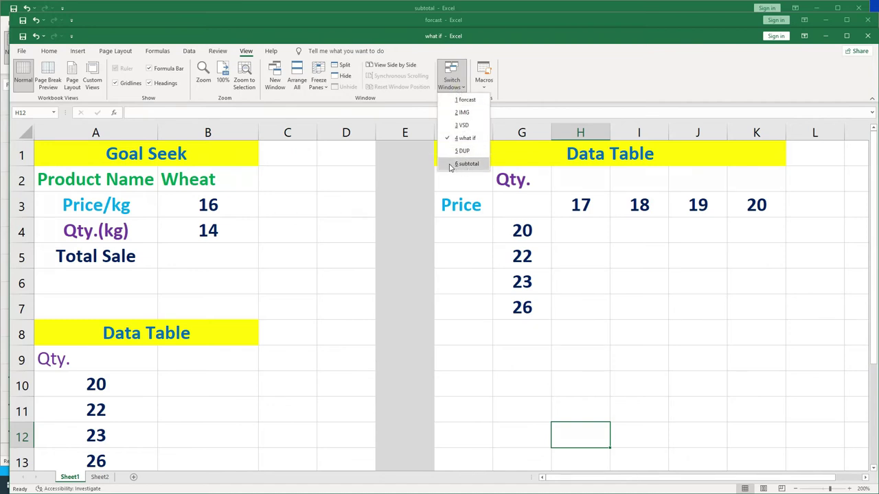
{"action": "left_click", "coordinate": [466, 164]}
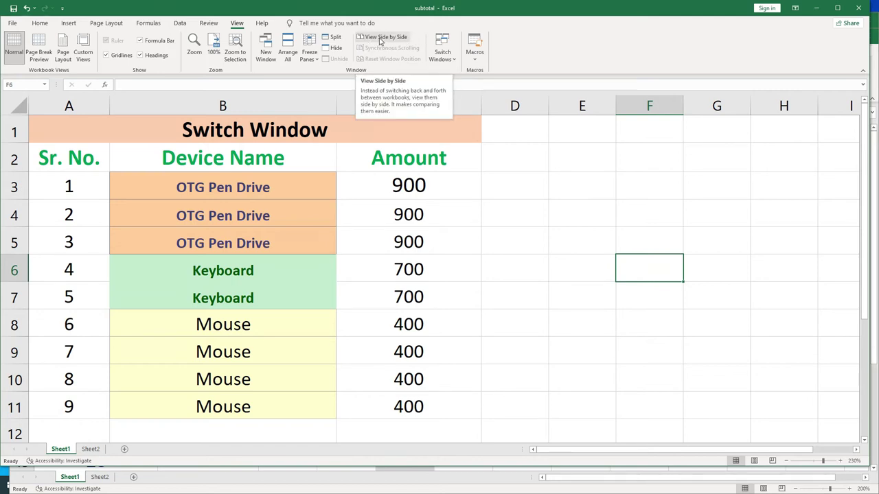
Step: Compare subtotal side by side with the what if workbook
{"action": "left_click", "coordinate": [381, 42]}
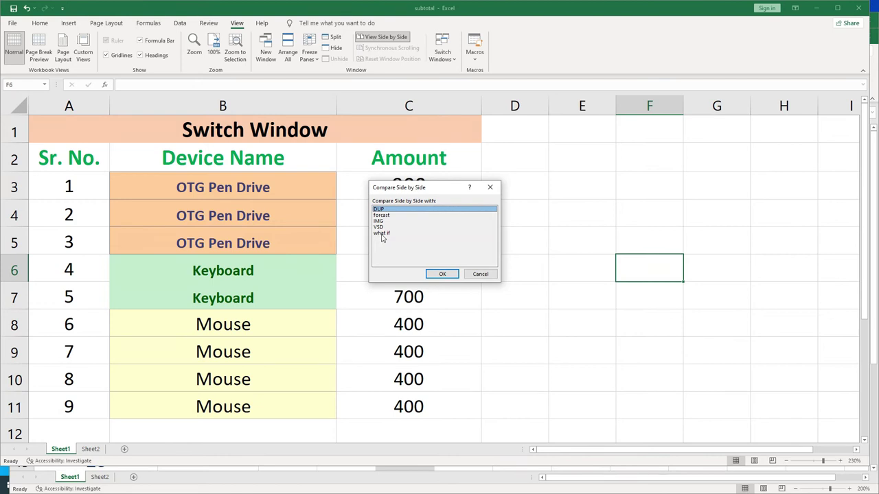
{"action": "left_click", "coordinate": [383, 233]}
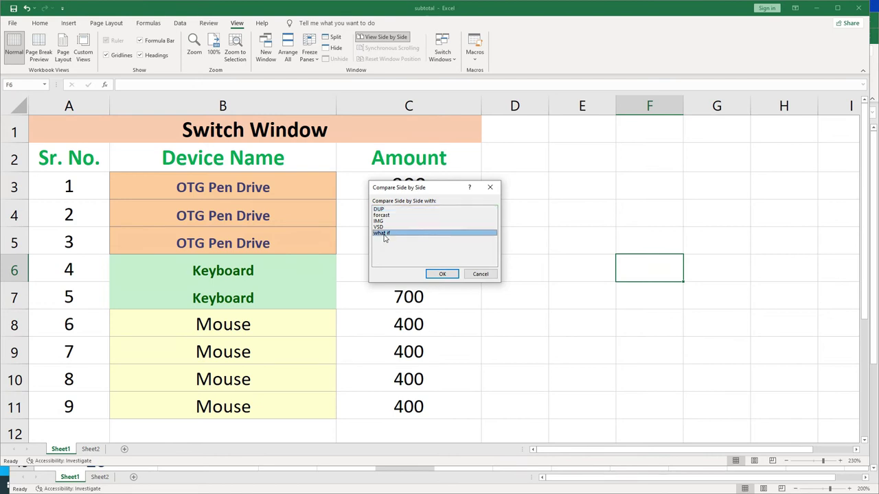
{"action": "left_click", "coordinate": [442, 274]}
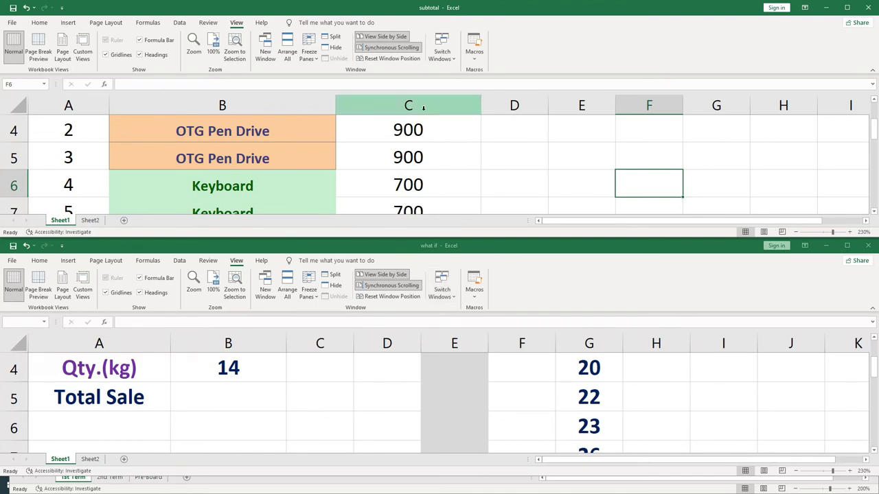
Step: Turn on Synchronous Scrolling and scroll subtotal down and up to confirm both windows move together
{"action": "left_click", "coordinate": [83, 129]}
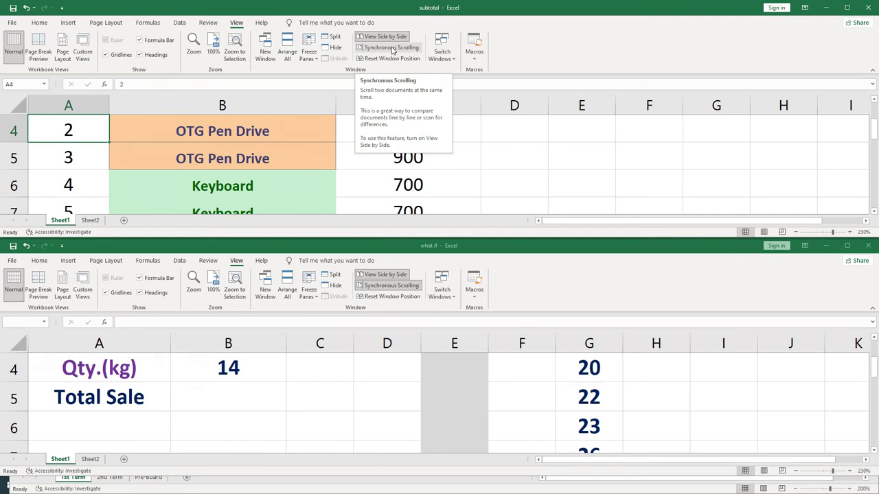
{"action": "left_click", "coordinate": [393, 50]}
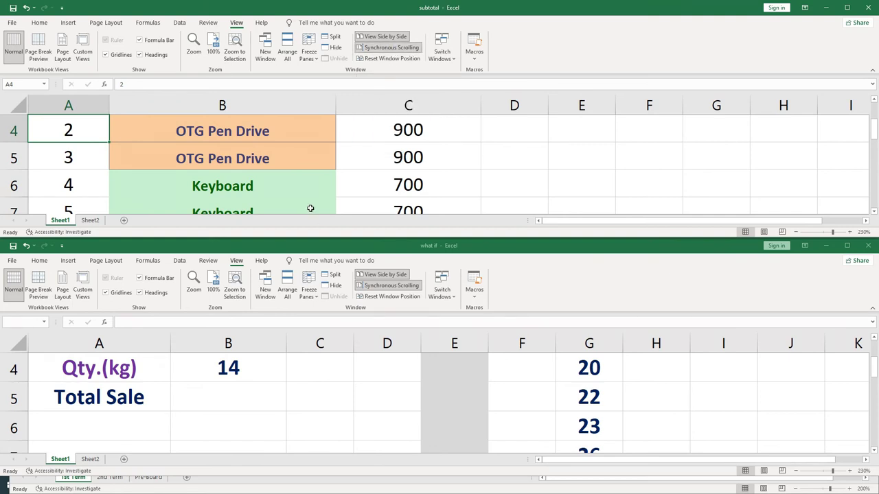
{"action": "left_click", "coordinate": [160, 132]}
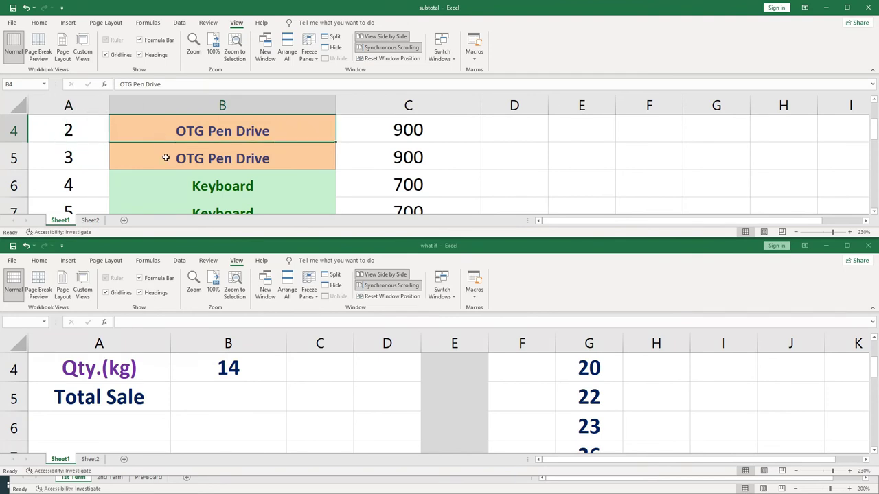
{"action": "scroll", "coordinate": [166, 158], "scroll_direction": "down", "scroll_amount": 1}
{"action": "scroll", "coordinate": [166, 158], "scroll_direction": "down", "scroll_amount": 1}
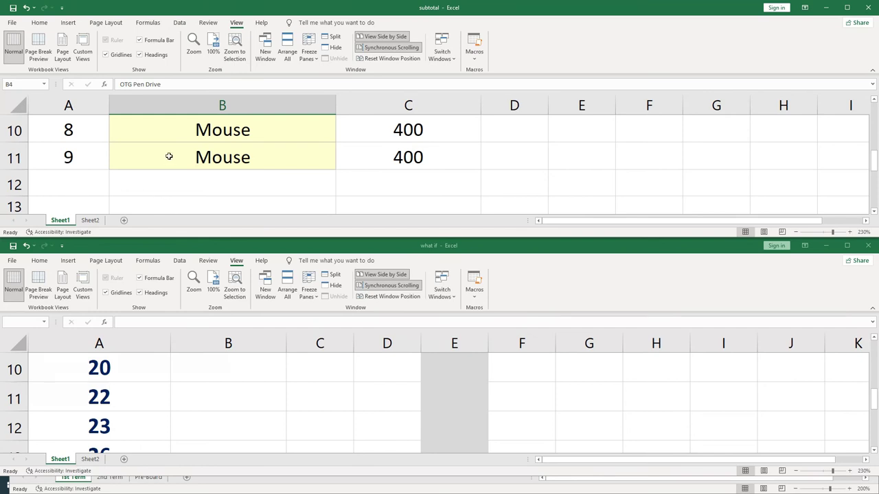
{"action": "scroll", "coordinate": [169, 158], "scroll_direction": "up", "scroll_amount": 1}
{"action": "scroll", "coordinate": [169, 157], "scroll_direction": "up", "scroll_amount": 1}
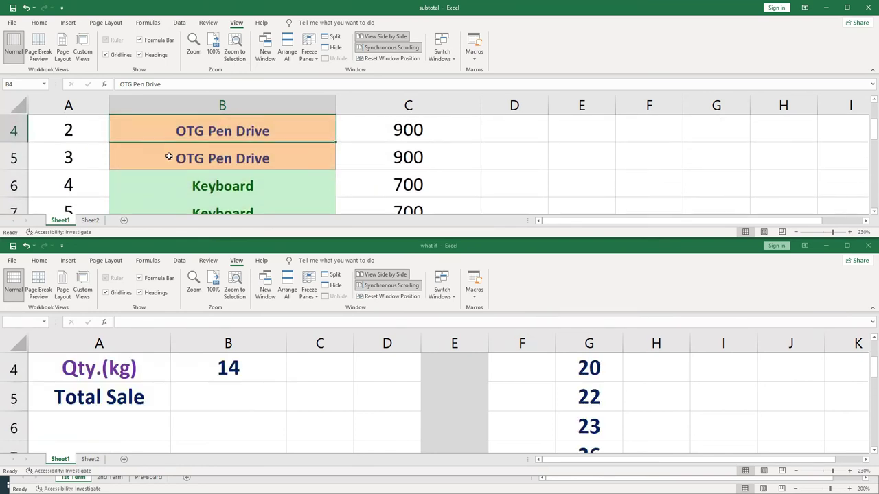
{"action": "scroll", "coordinate": [169, 157], "scroll_direction": "down", "scroll_amount": 1}
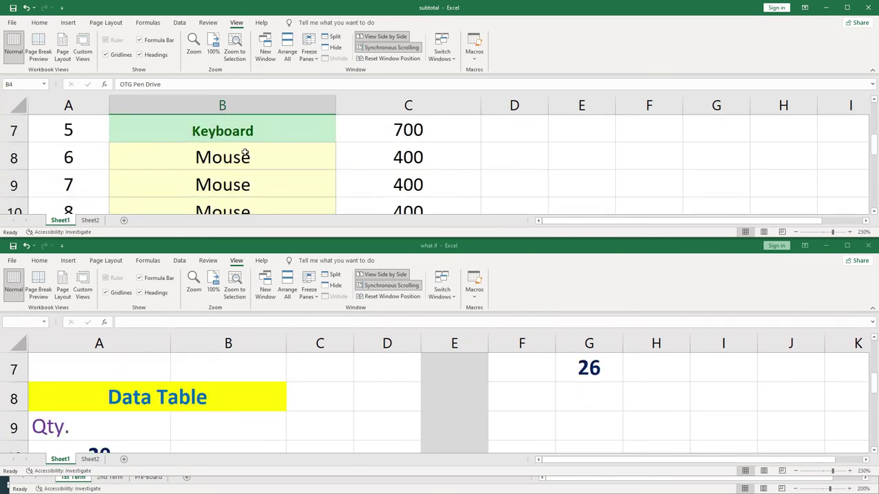
{"action": "left_click", "coordinate": [372, 50]}
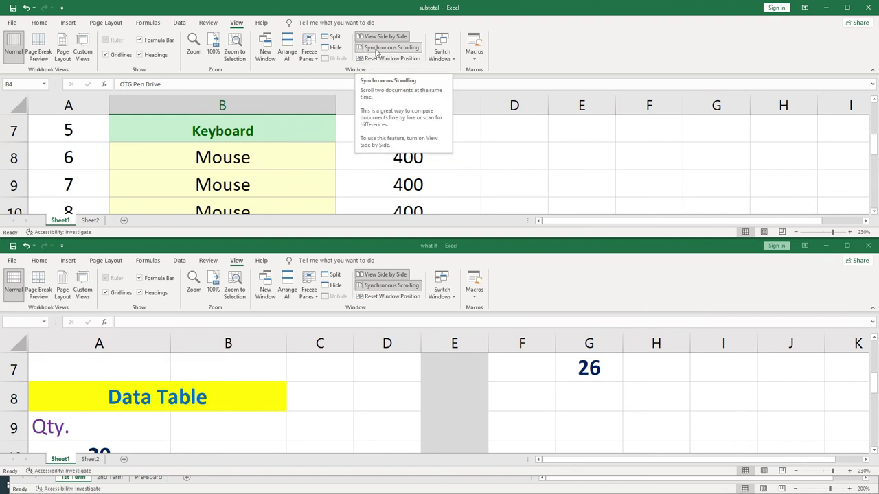
{"action": "left_click", "coordinate": [417, 48]}
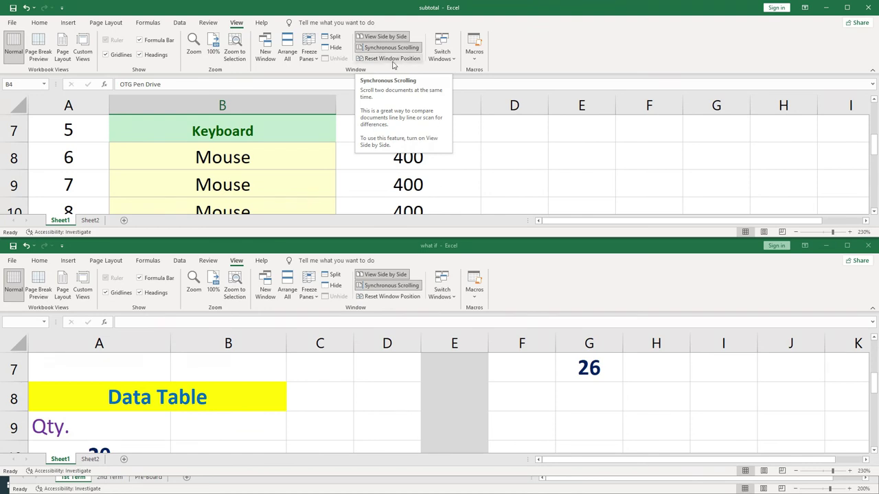